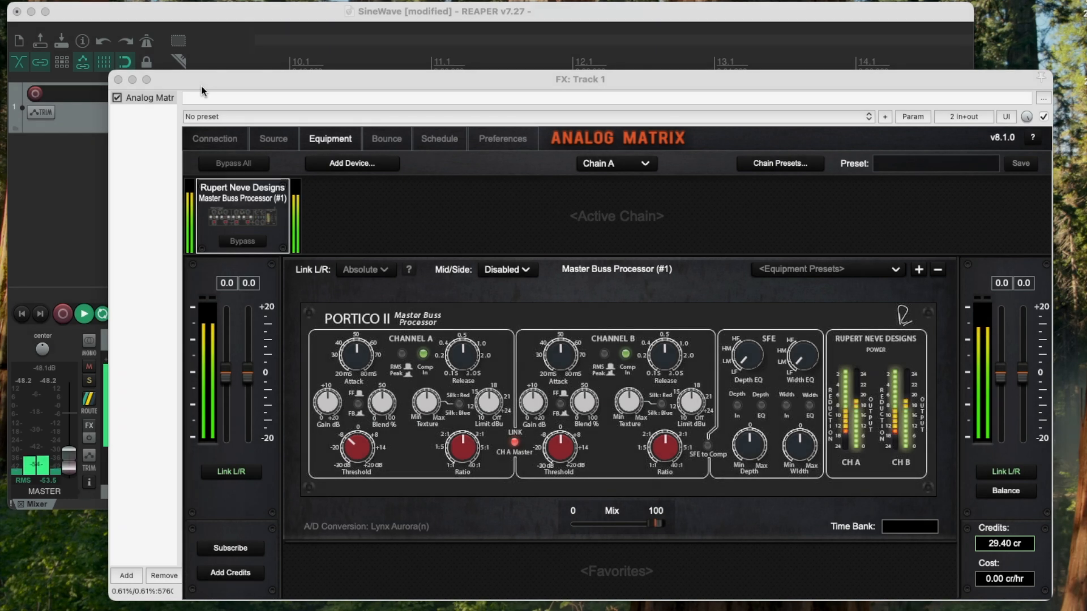
- Review the loaded source files and the equipment chain, and stop the playback
{"action": "left_click", "coordinate": [273, 138]}
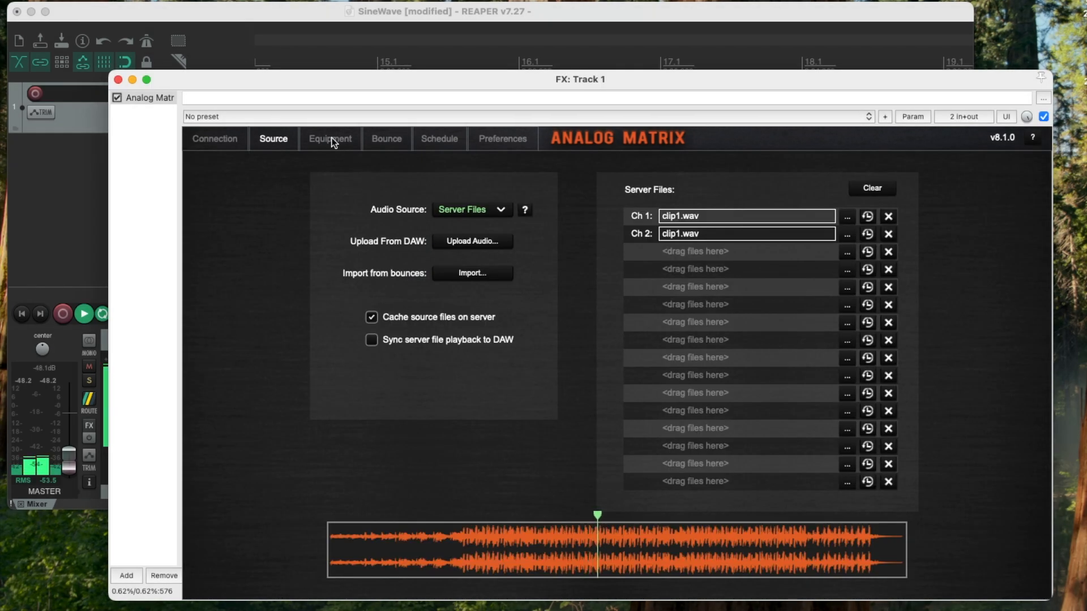
{"action": "left_click", "coordinate": [318, 144]}
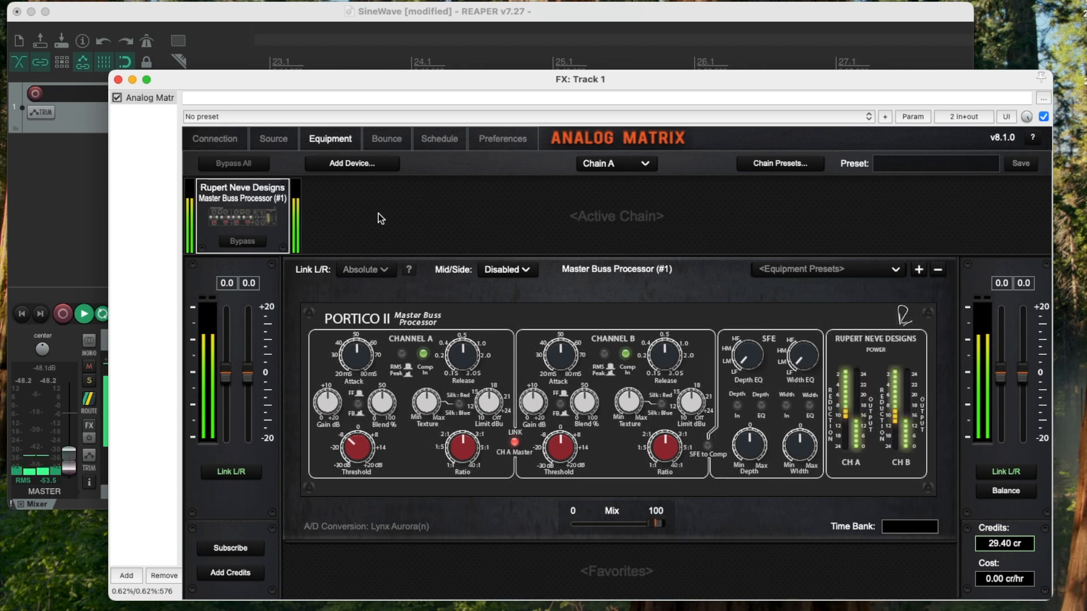
{"action": "left_click", "coordinate": [274, 139]}
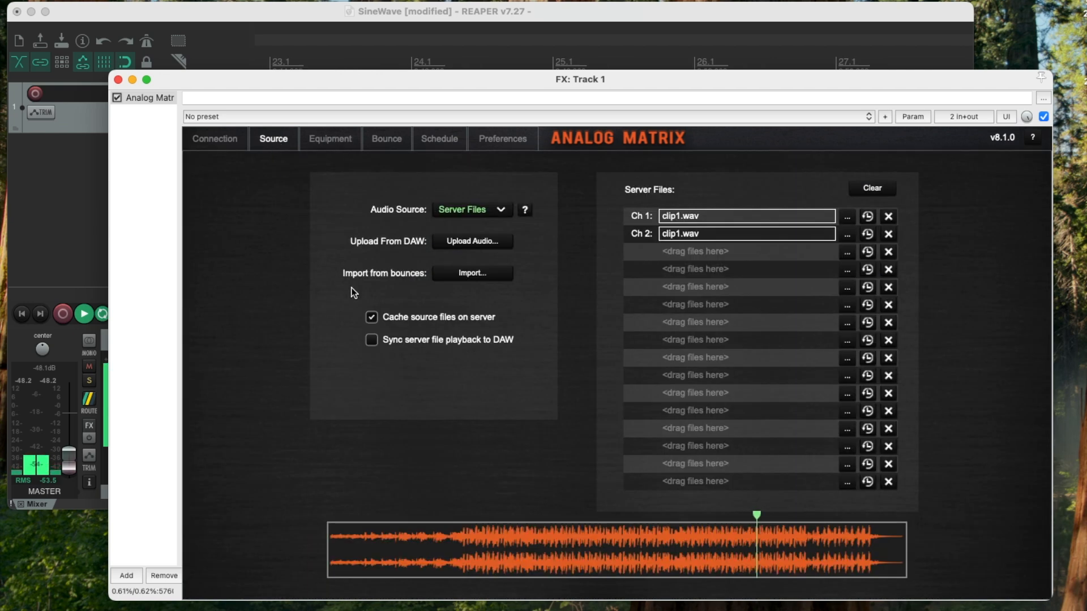
{"action": "key", "text": "space"}
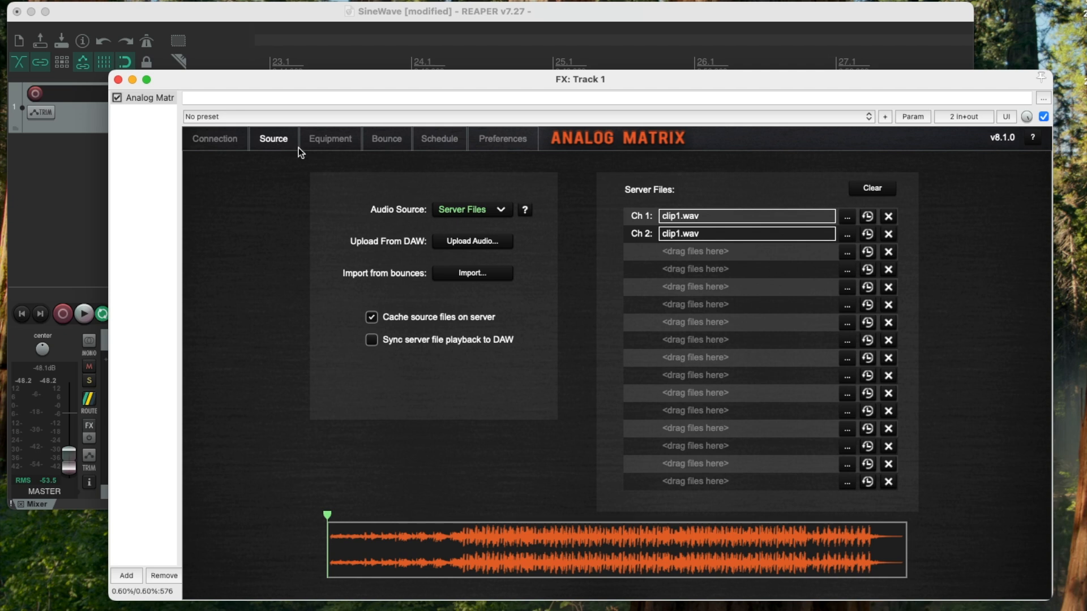
- Replace clip1.wav on server file channels 1 and 2 with clip4_96.wav from the TestAudio/Stereo folder
{"action": "left_click", "coordinate": [887, 218]}
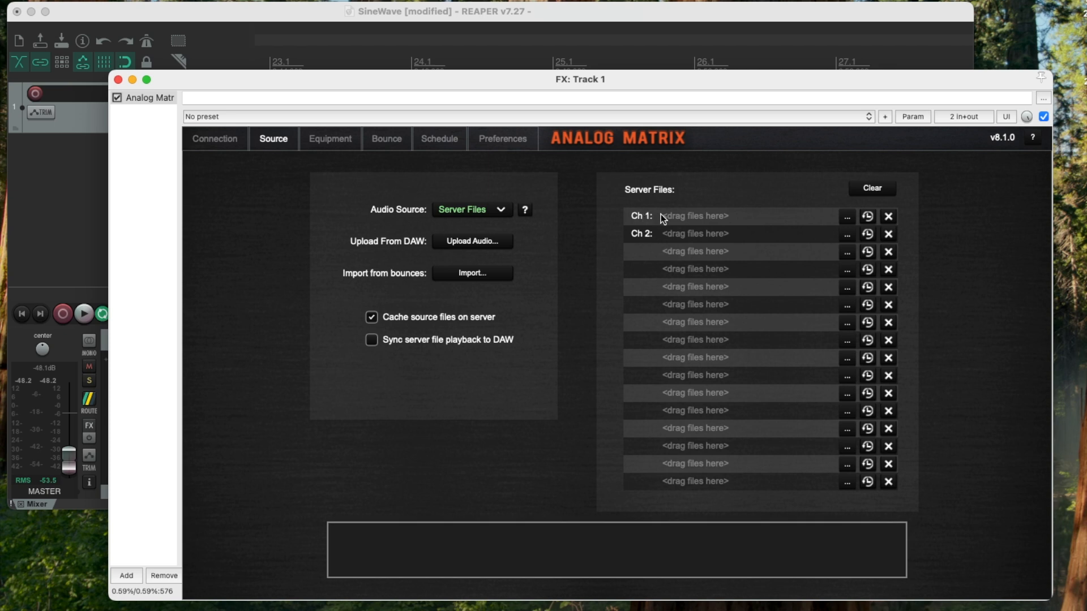
{"action": "left_click", "coordinate": [846, 219]}
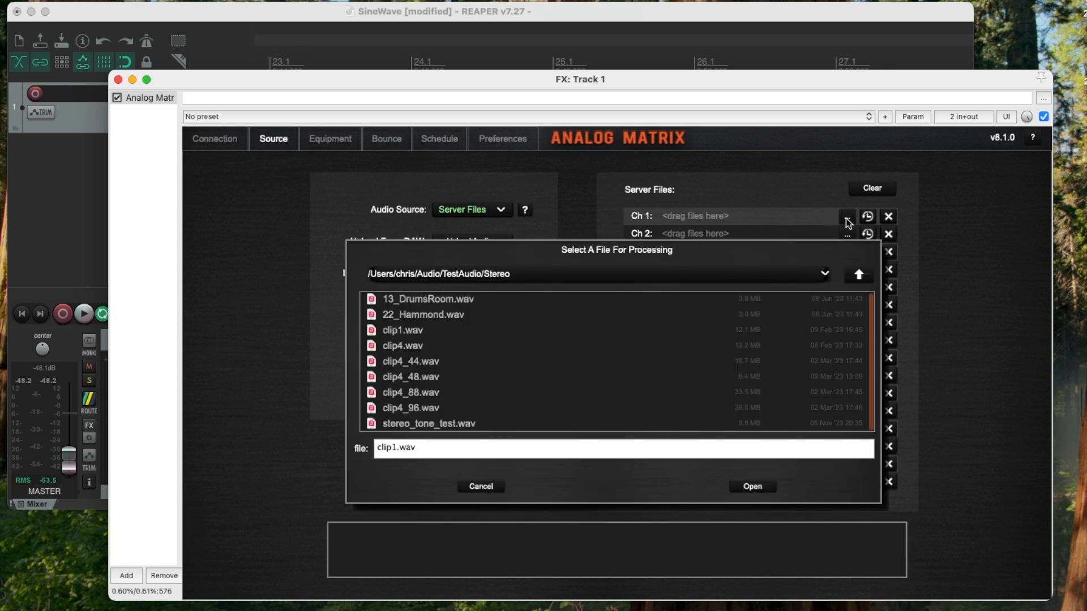
{"action": "left_click", "coordinate": [399, 409]}
{"action": "left_click", "coordinate": [766, 487]}
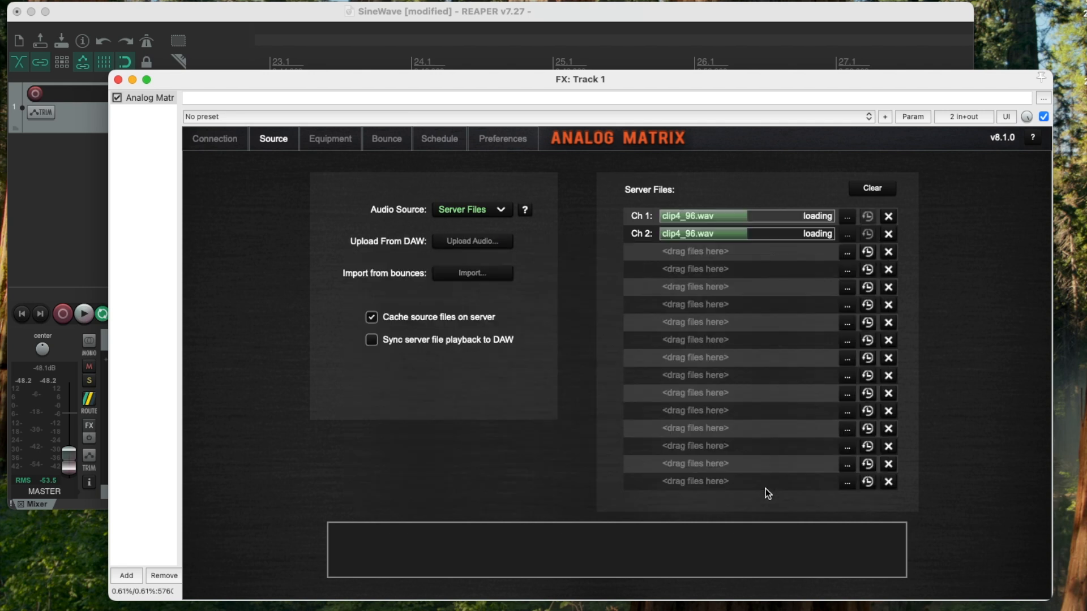
- Clear the server files and add 14_Glass.wav from the FytaKyte_TooMuch folder in Finder to channel 1
{"action": "left_click", "coordinate": [876, 190]}
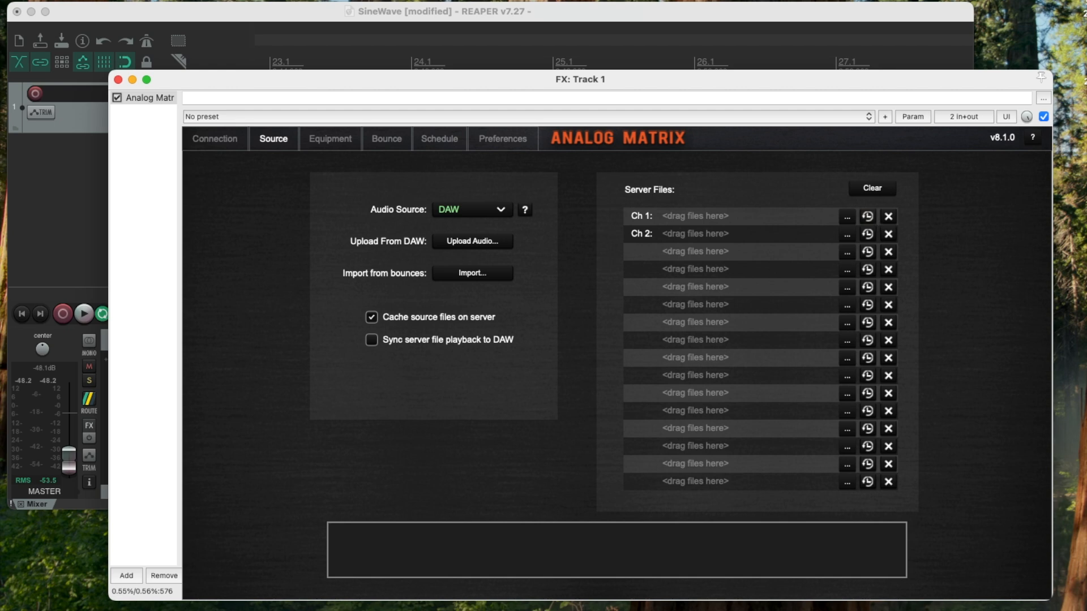
{"action": "left_click", "coordinate": [1019, 610]}
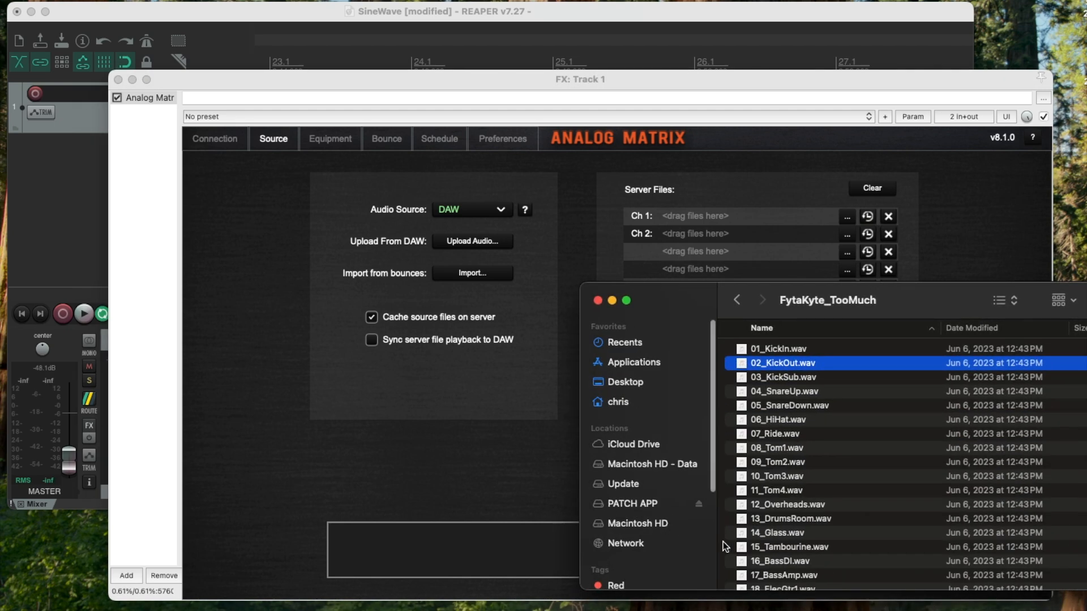
{"action": "left_click_drag", "start_coordinate": [752, 534], "coordinate": [712, 219]}
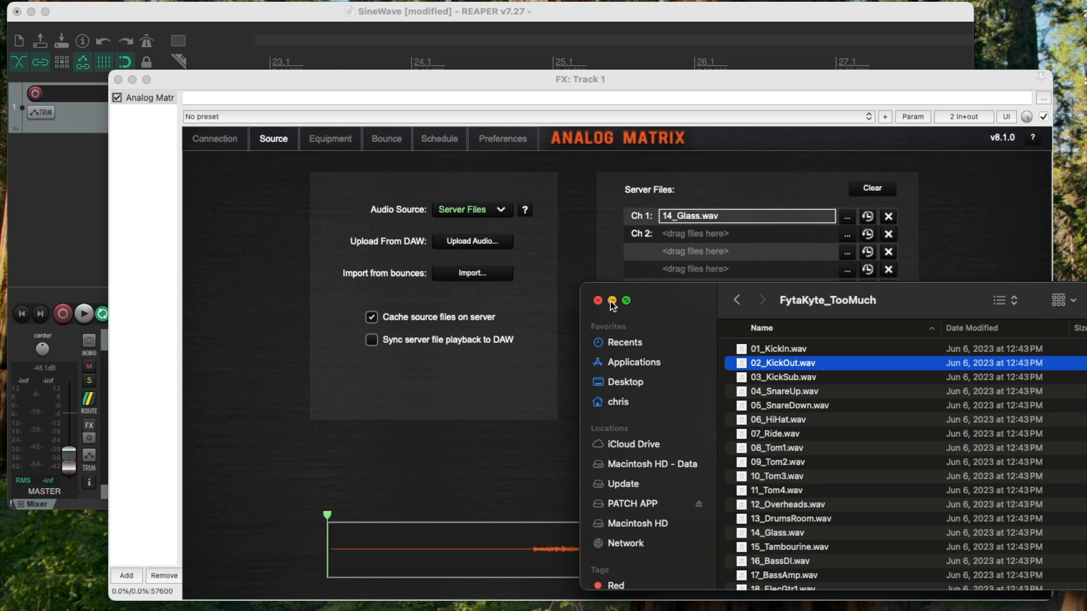
- Clear the server files and add 04_SnareUp.wav through 09_Tom2.wav from Finder together, starting at channel 1
{"action": "left_click", "coordinate": [888, 191]}
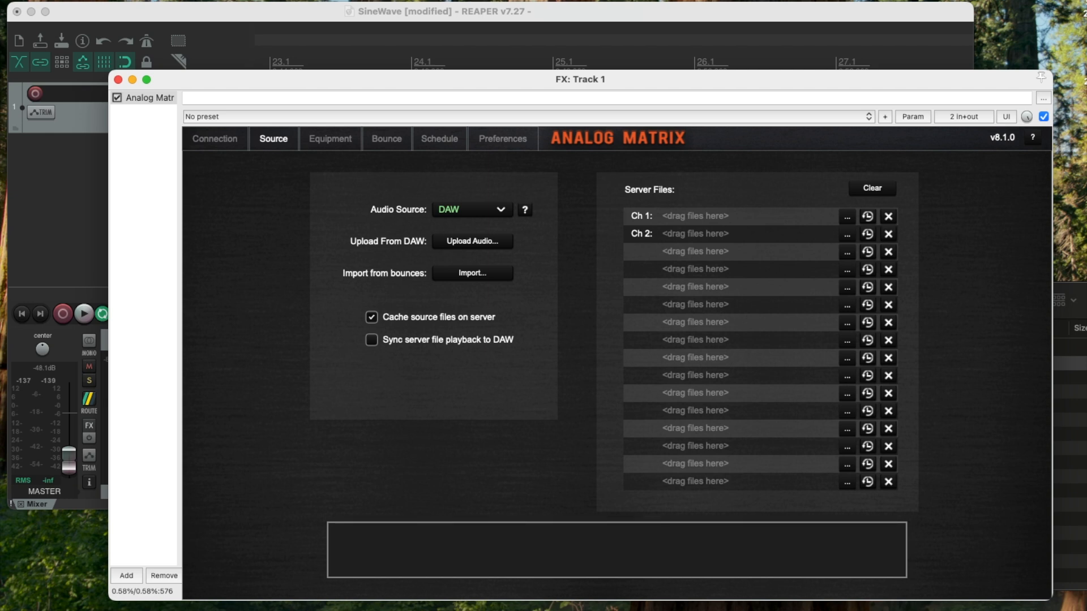
{"action": "key", "text": "super+Tab"}
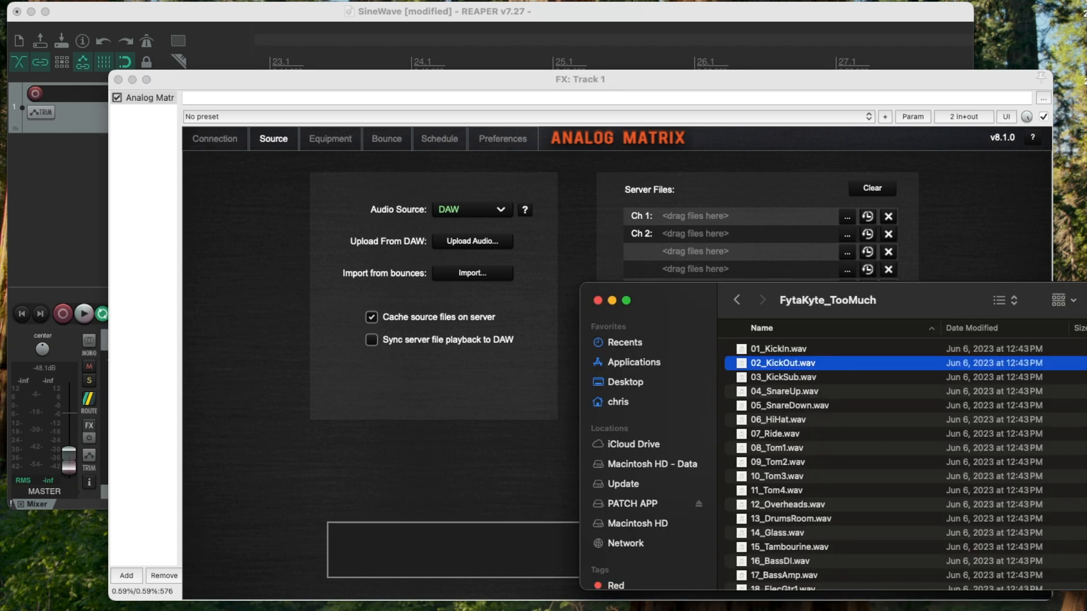
{"action": "left_click", "coordinate": [762, 392]}
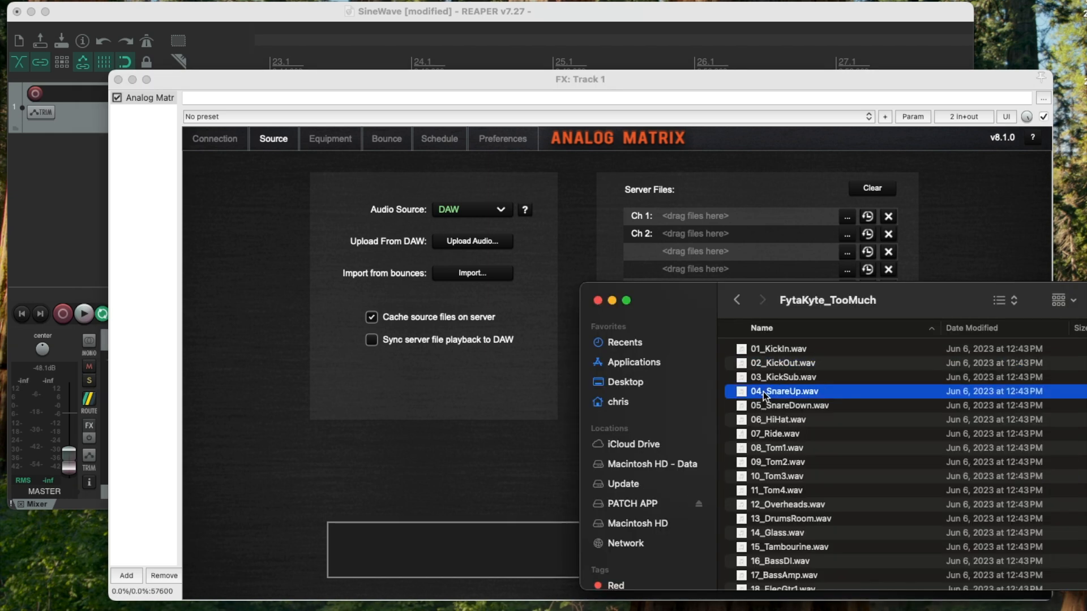
{"action": "left_click", "coordinate": [770, 464], "text": "shift"}
{"action": "left_click_drag", "start_coordinate": [773, 393], "coordinate": [705, 222]}
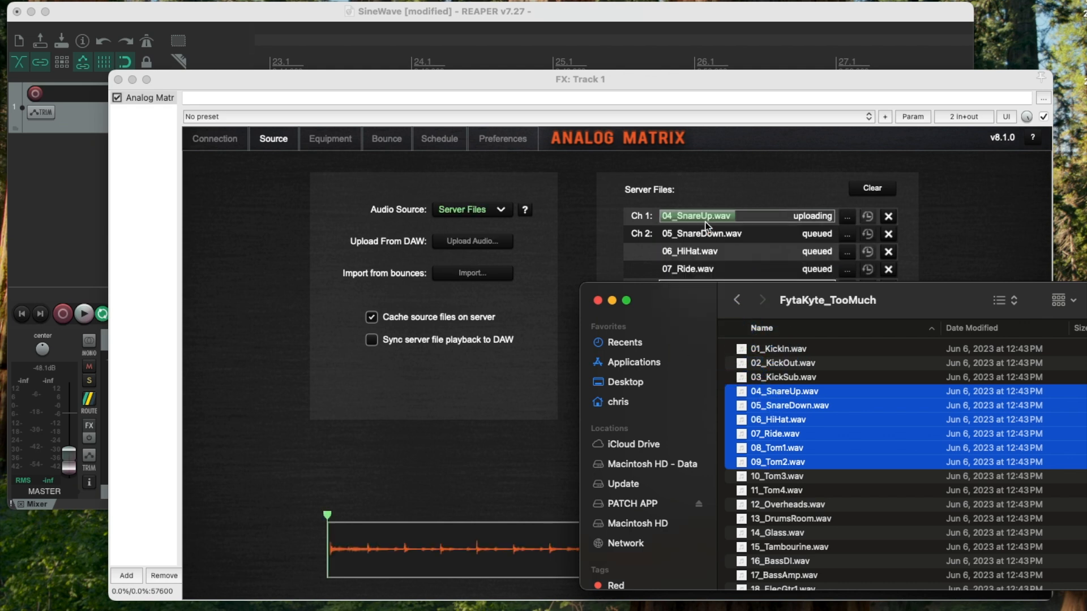
{"action": "left_click", "coordinate": [612, 300]}
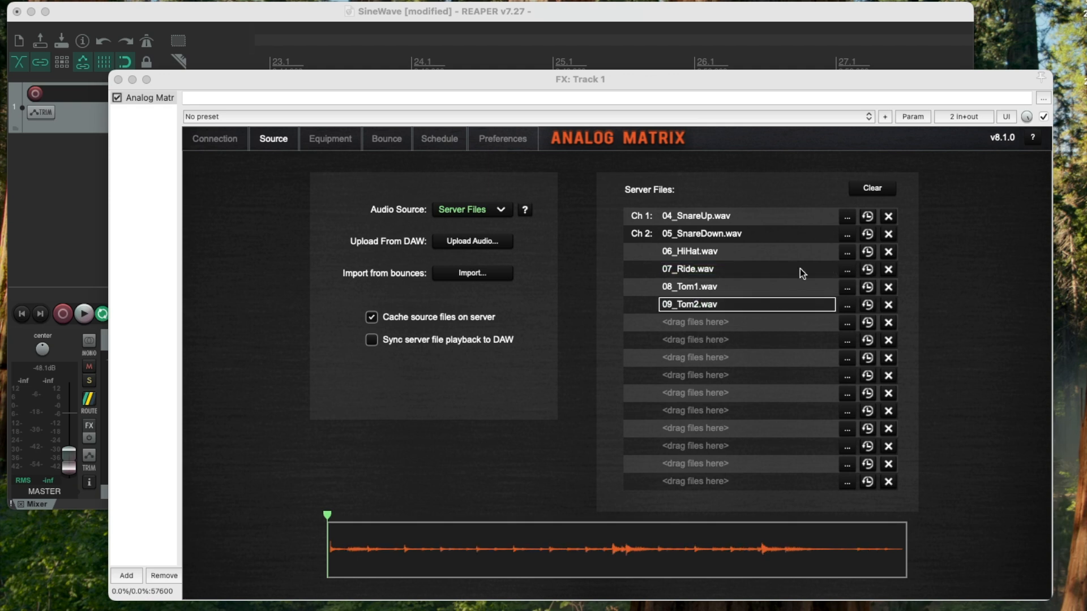
- Clear the server files and load clip4.wav into channels 1 and 2 from the recent files
{"action": "left_click", "coordinate": [882, 186]}
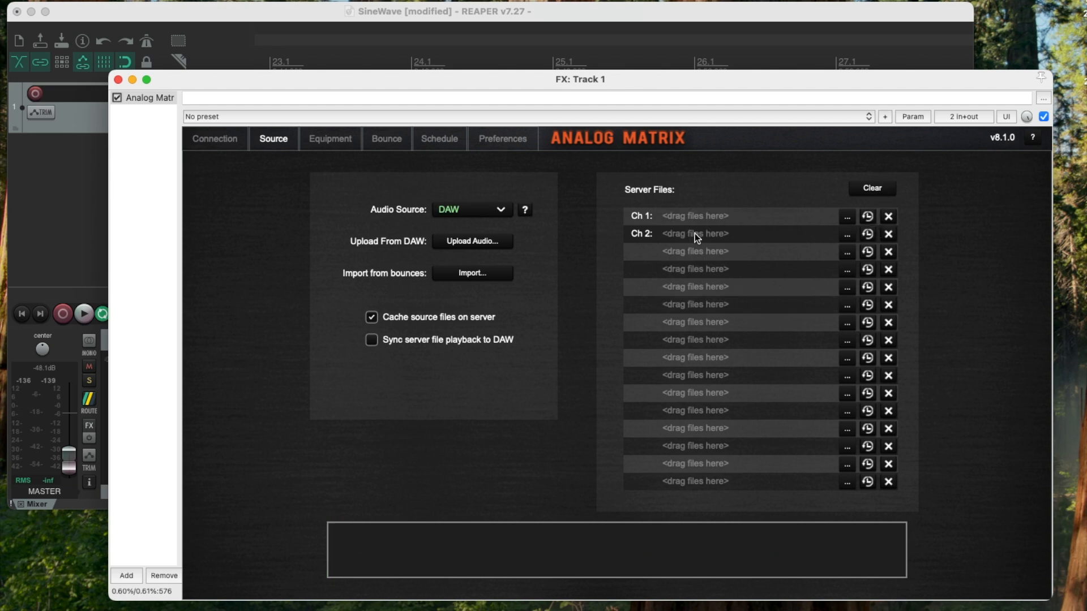
{"action": "left_click", "coordinate": [868, 216]}
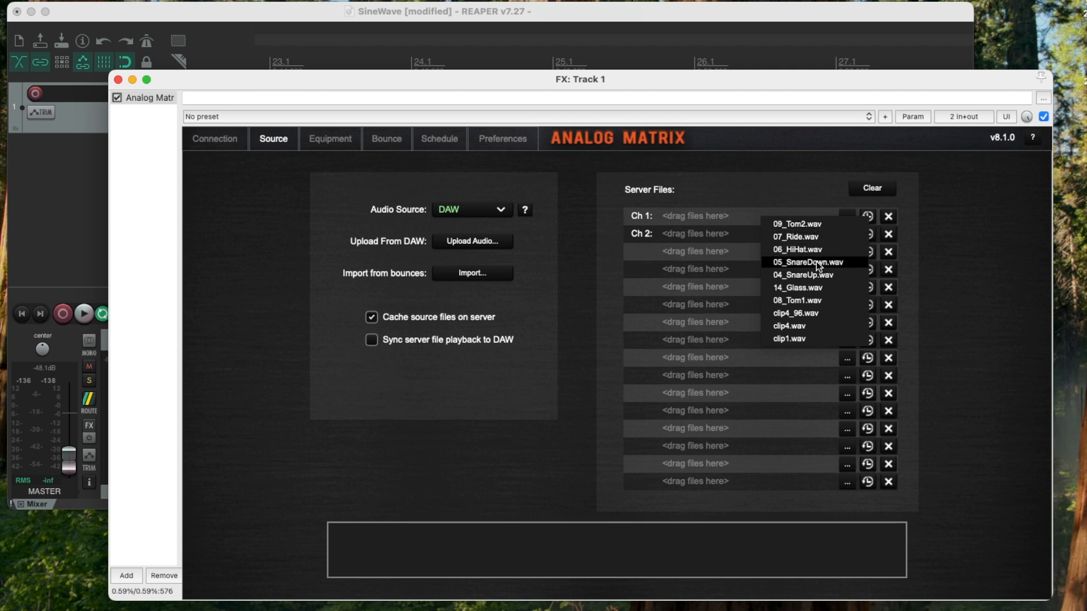
{"action": "left_click", "coordinate": [794, 327]}
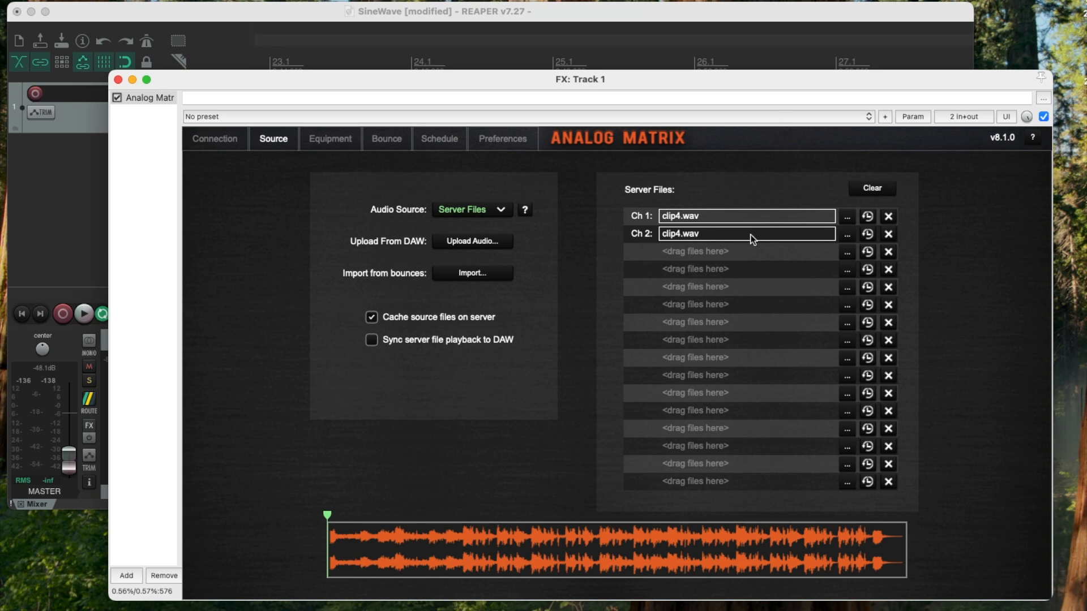
- Examine the equipment chain, the bounced files and the bounces offered for import as a source
{"action": "left_click", "coordinate": [338, 140]}
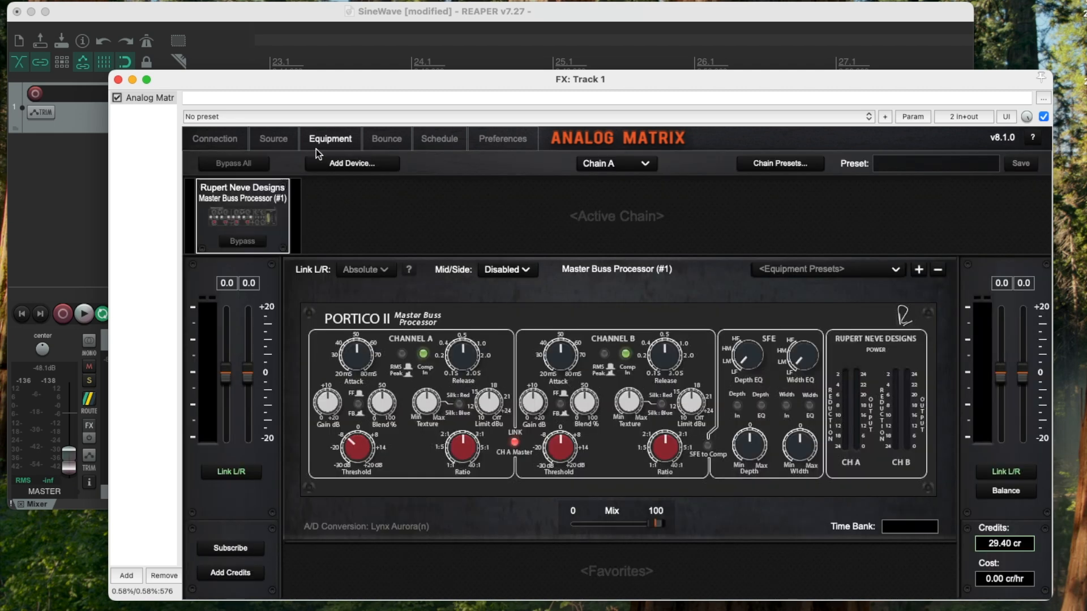
{"action": "left_click", "coordinate": [277, 140]}
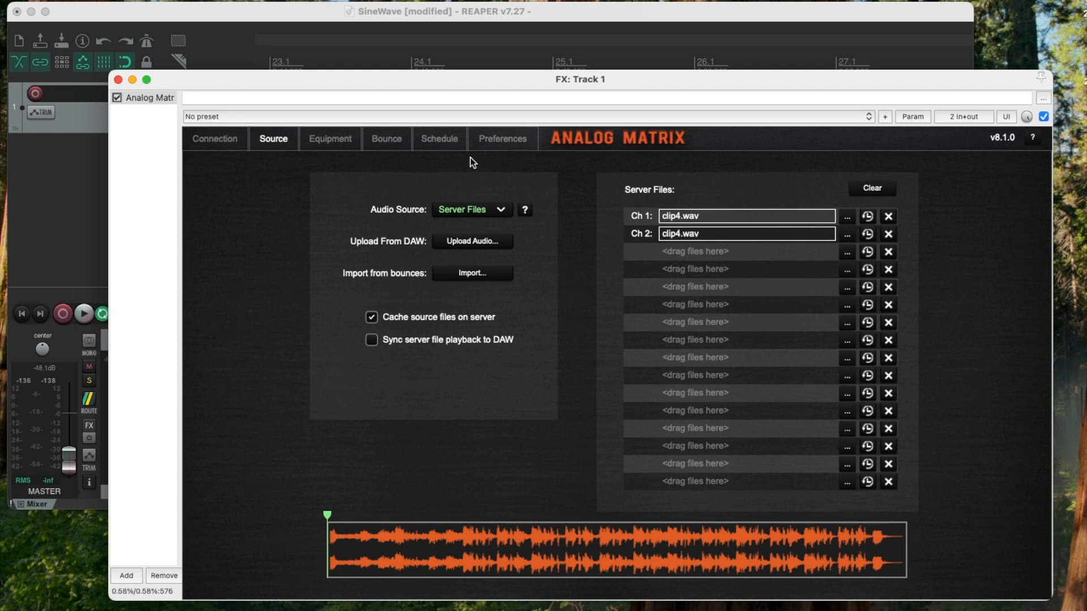
{"action": "left_click", "coordinate": [402, 144]}
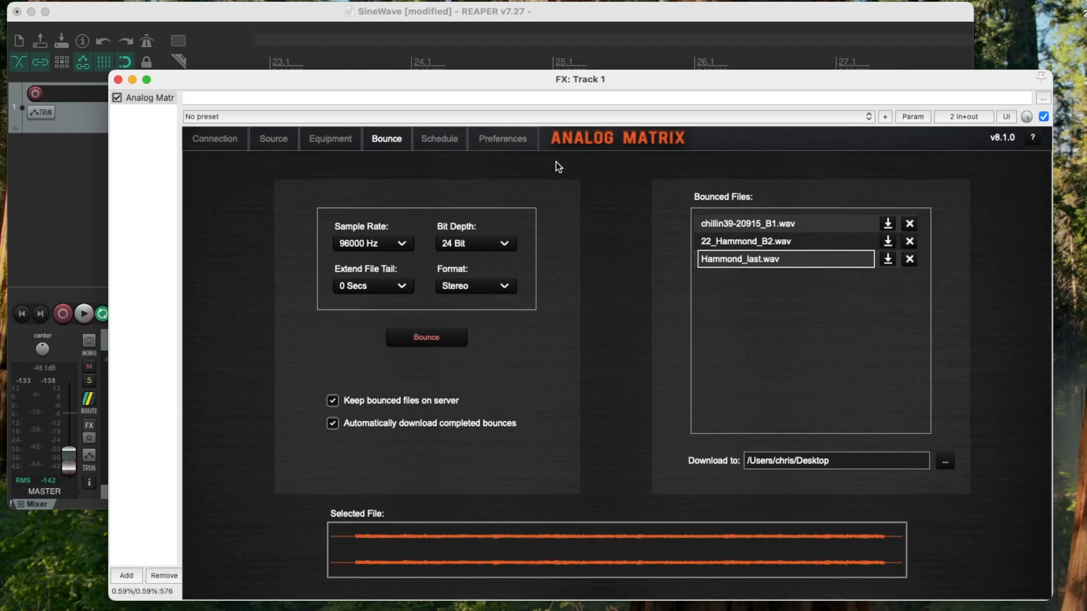
{"action": "left_click", "coordinate": [274, 137]}
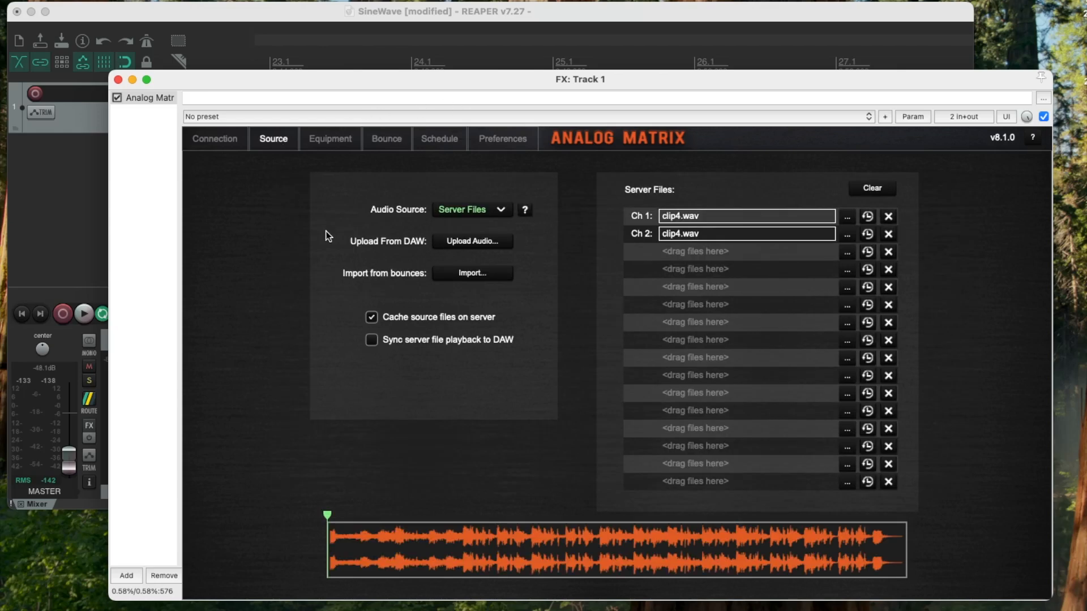
{"action": "left_click", "coordinate": [474, 274]}
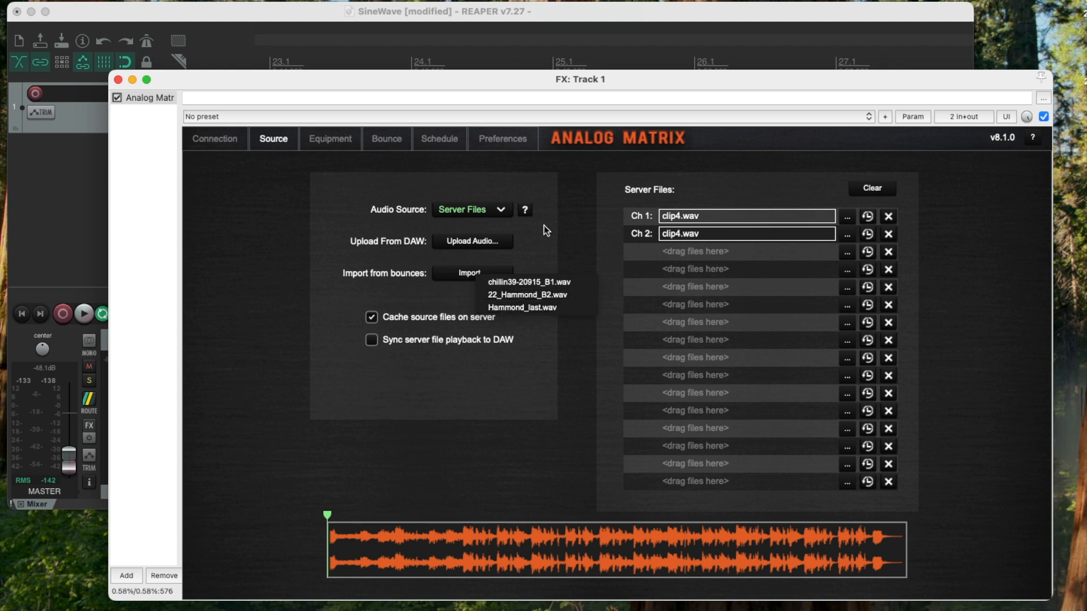
- Clear the server files and add 06_HiHat.wav from Finder to channel 1
{"action": "left_click", "coordinate": [886, 189]}
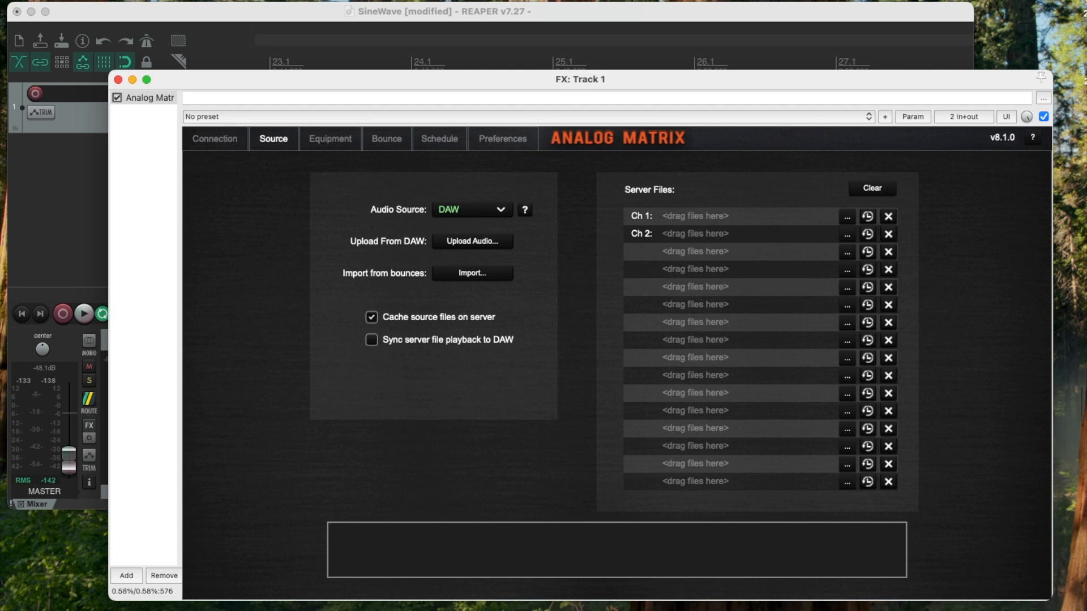
{"action": "left_click", "coordinate": [815, 610]}
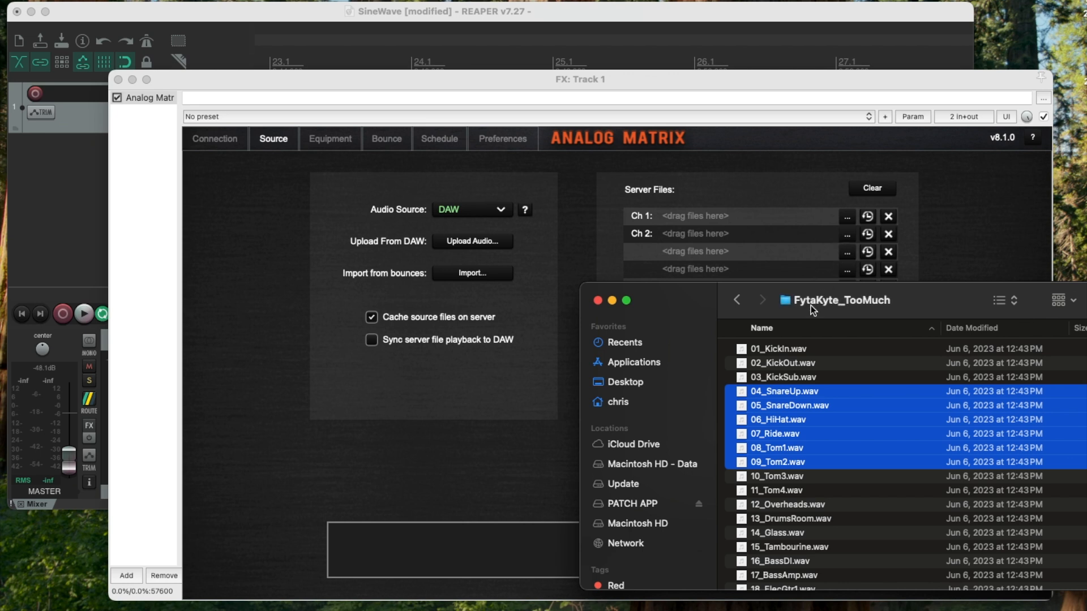
{"action": "left_click", "coordinate": [736, 300]}
{"action": "double_click", "coordinate": [756, 353]}
{"action": "left_click_drag", "start_coordinate": [782, 418], "coordinate": [746, 216]}
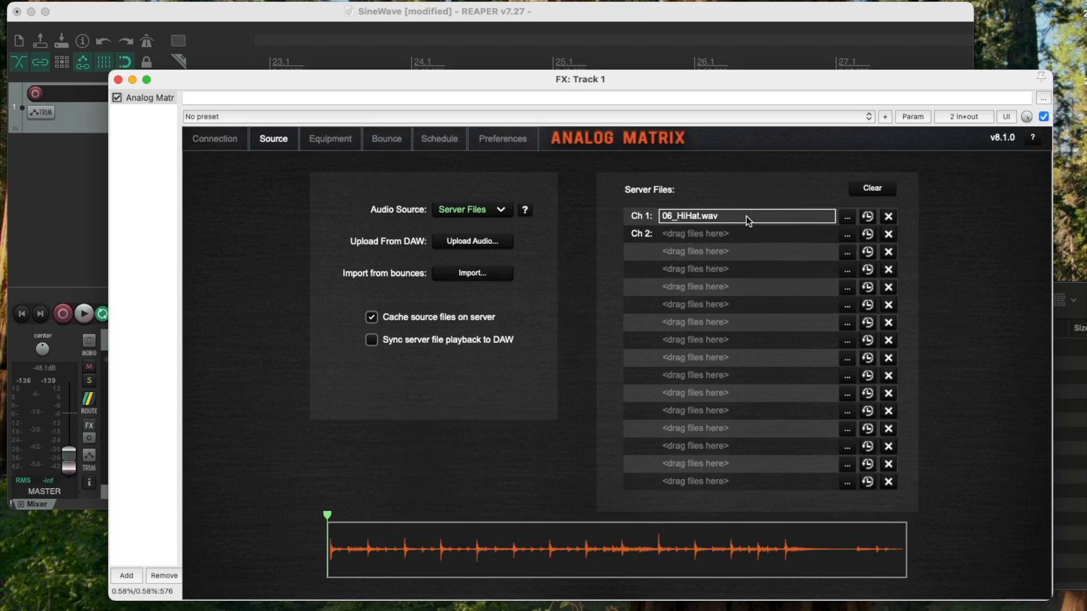
- Remove 06_HiHat.wav from channel 1, and disconnect from and reconnect to the Access Analog rack
{"action": "left_click", "coordinate": [888, 217]}
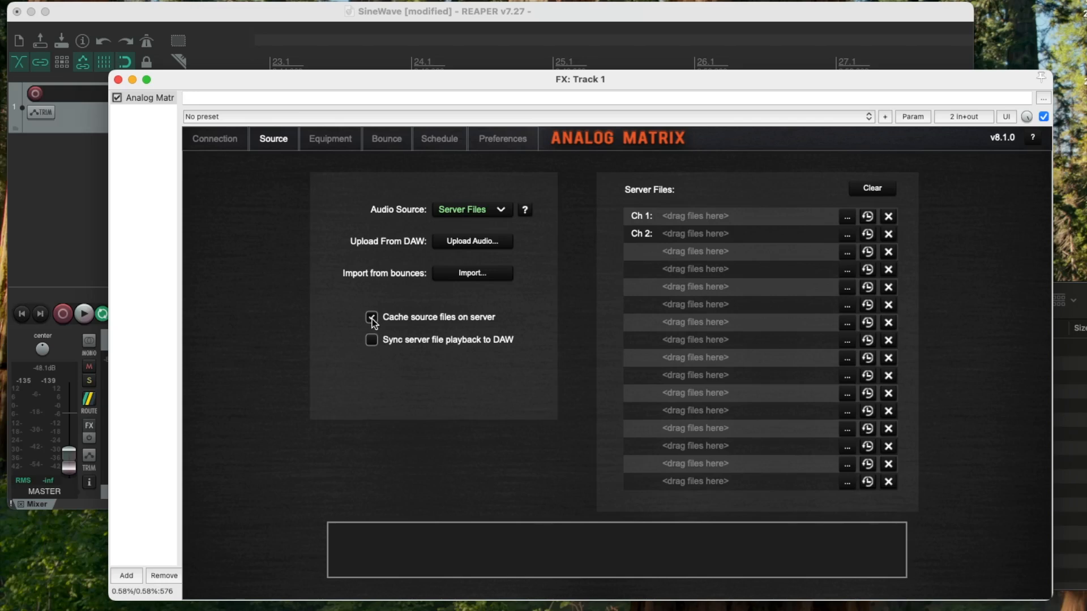
{"action": "left_click", "coordinate": [214, 142]}
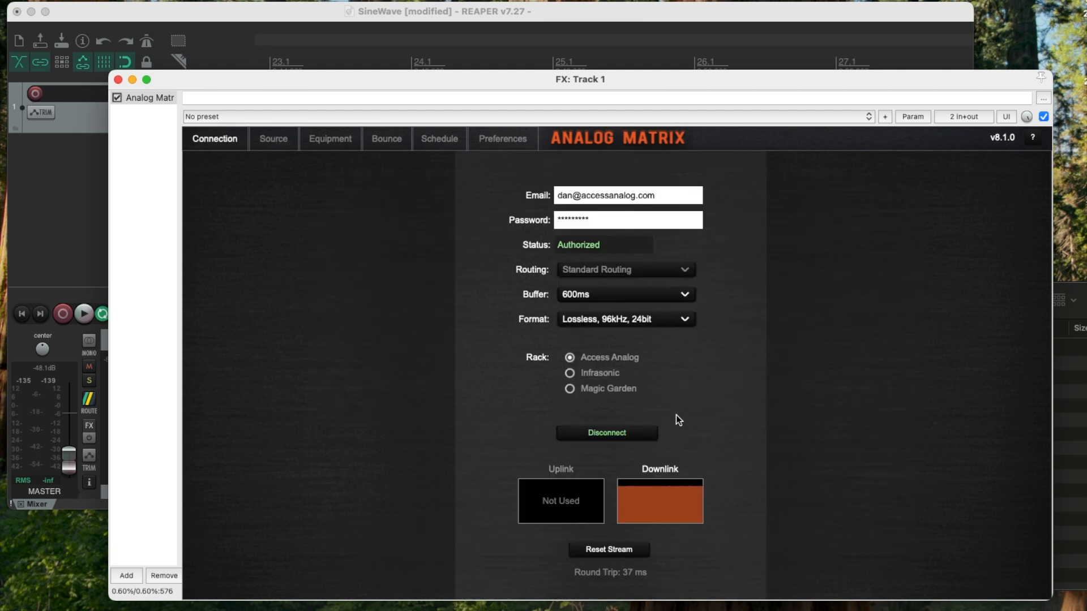
{"action": "left_click", "coordinate": [627, 430]}
{"action": "left_click", "coordinate": [623, 431]}
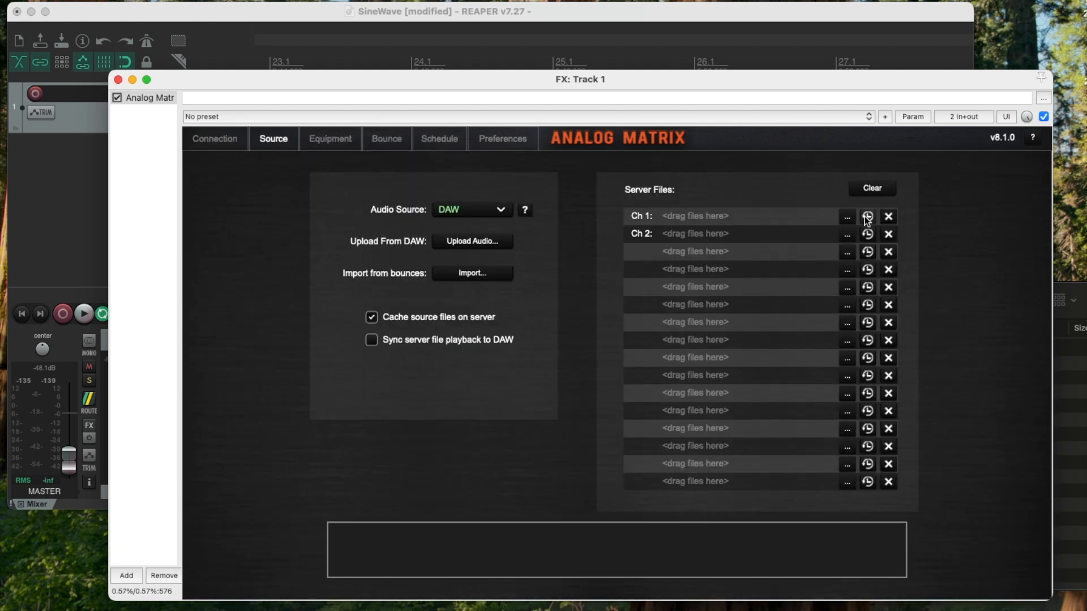
- Check the recent server files for channel 1 and turn off caching of source files on the server
{"action": "left_click", "coordinate": [866, 218]}
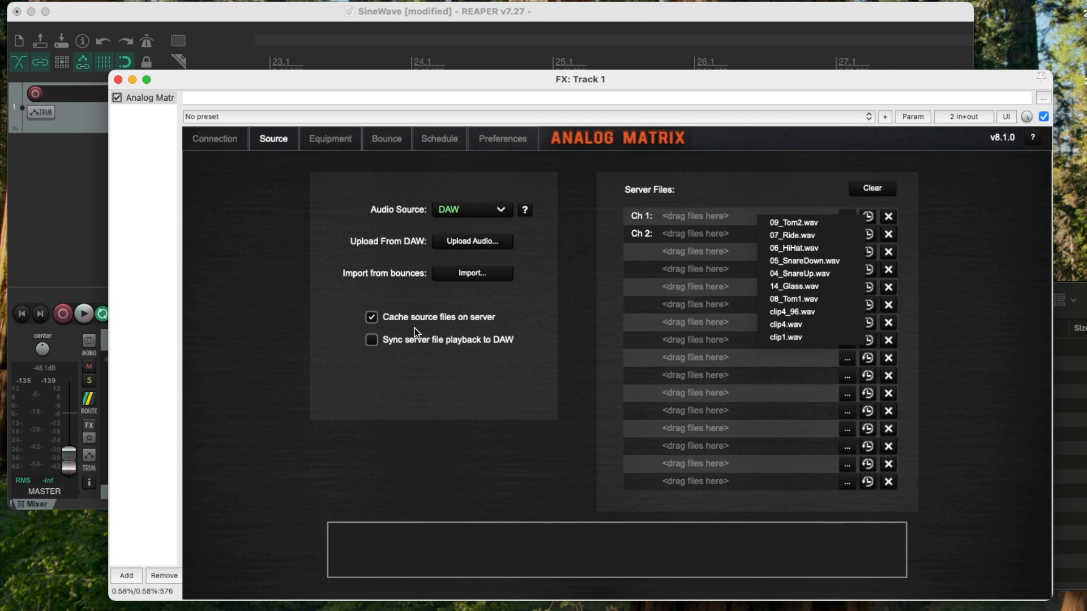
{"action": "left_click", "coordinate": [376, 322]}
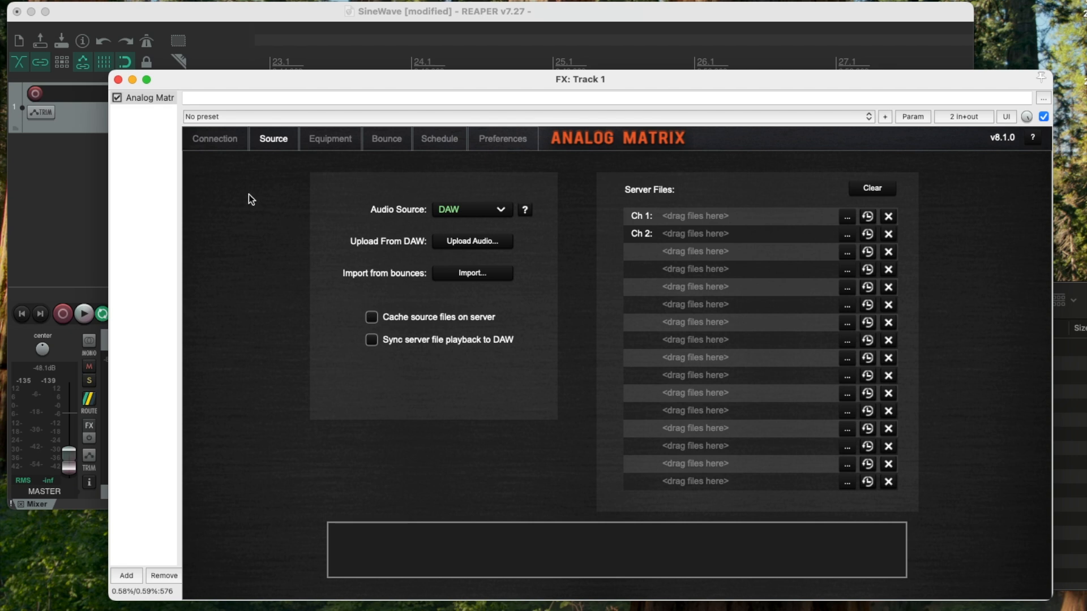
{"action": "left_click", "coordinate": [219, 139]}
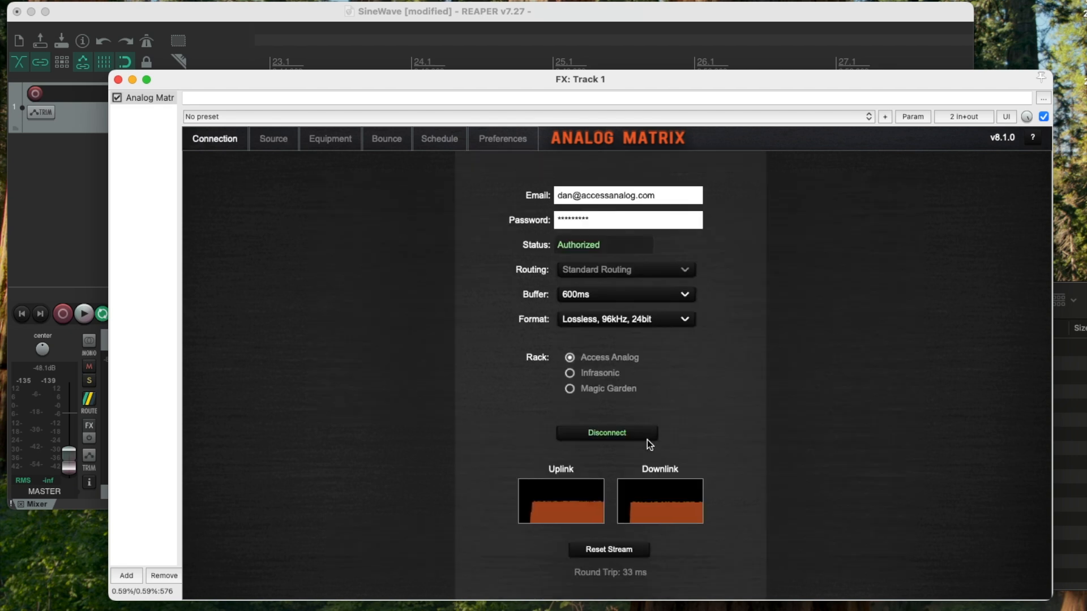
{"action": "left_click", "coordinate": [285, 138]}
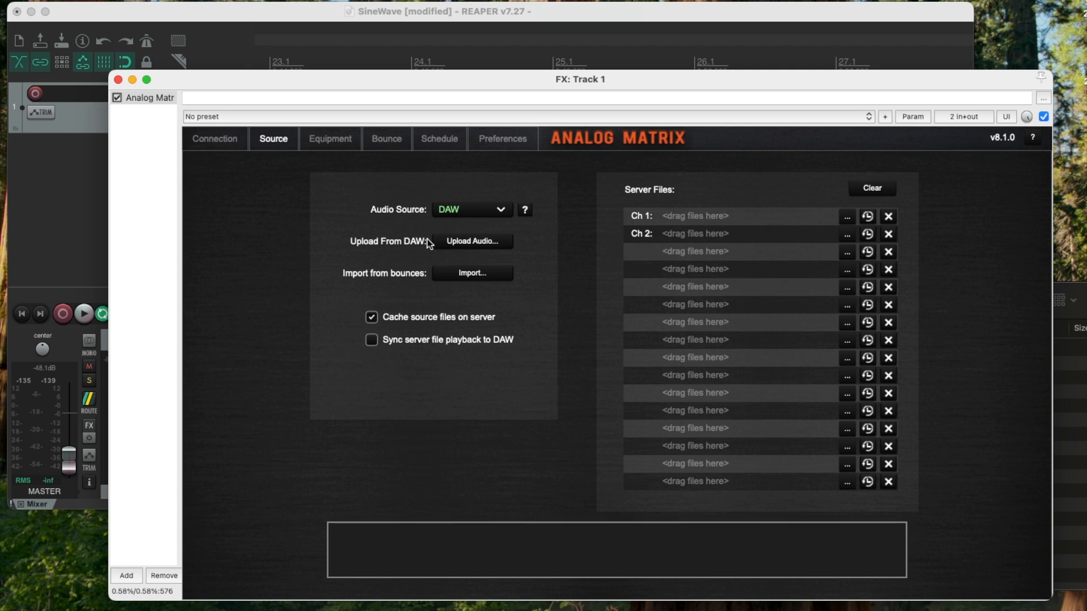
- Rename the bounced file 22_Hammond_B2.wav to Hammond_B2.wav
{"action": "left_click", "coordinate": [390, 140]}
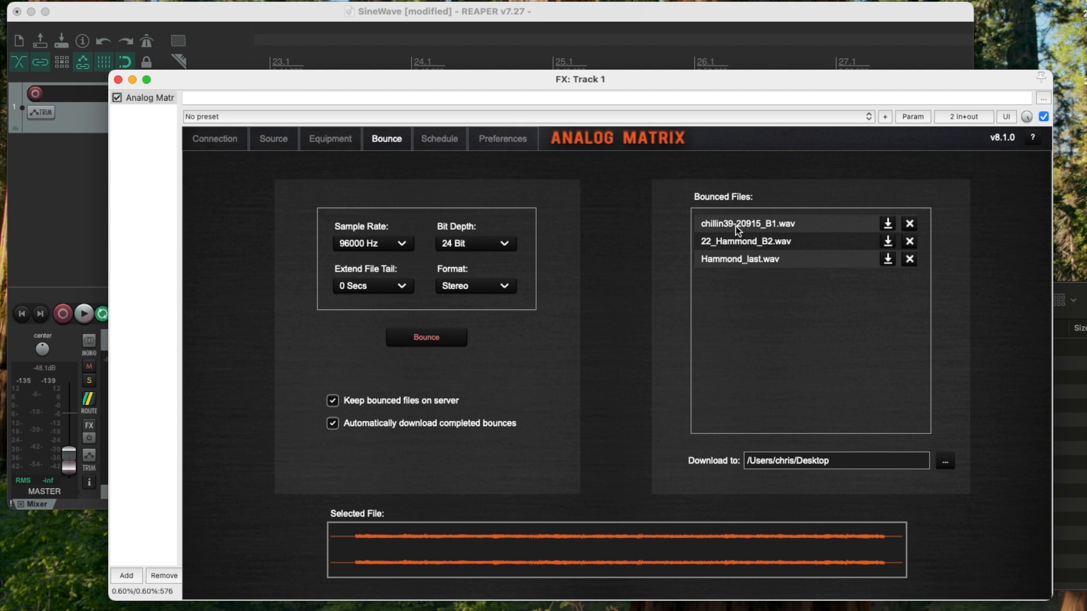
{"action": "double_click", "coordinate": [725, 245]}
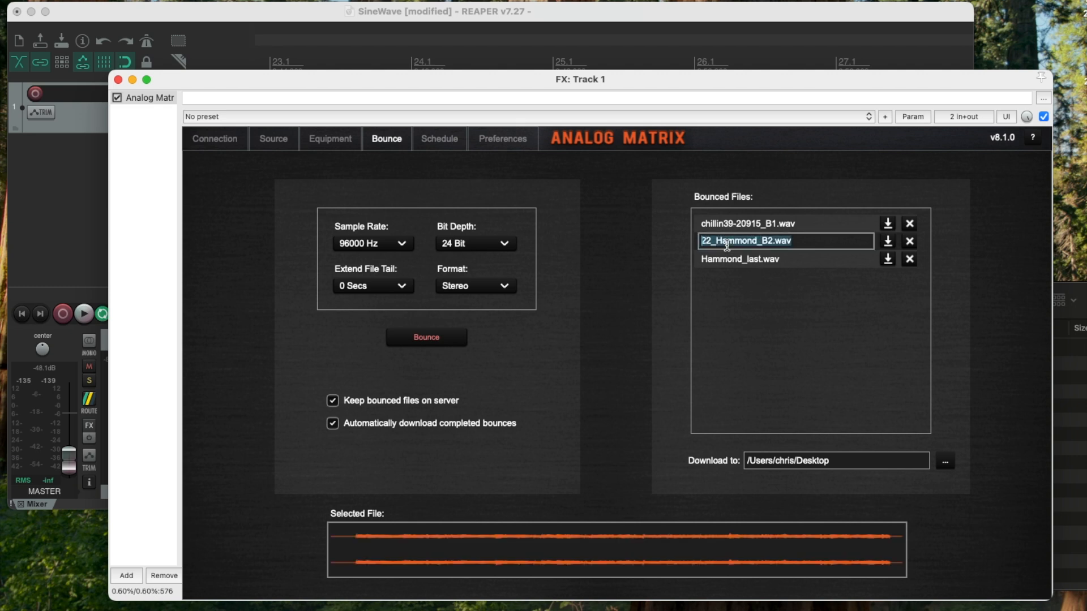
{"action": "key", "text": "Left"}
{"action": "key", "text": "Delete"}
{"action": "key", "text": "Delete"}
{"action": "key", "text": "Delete"}
{"action": "key", "text": "Return"}
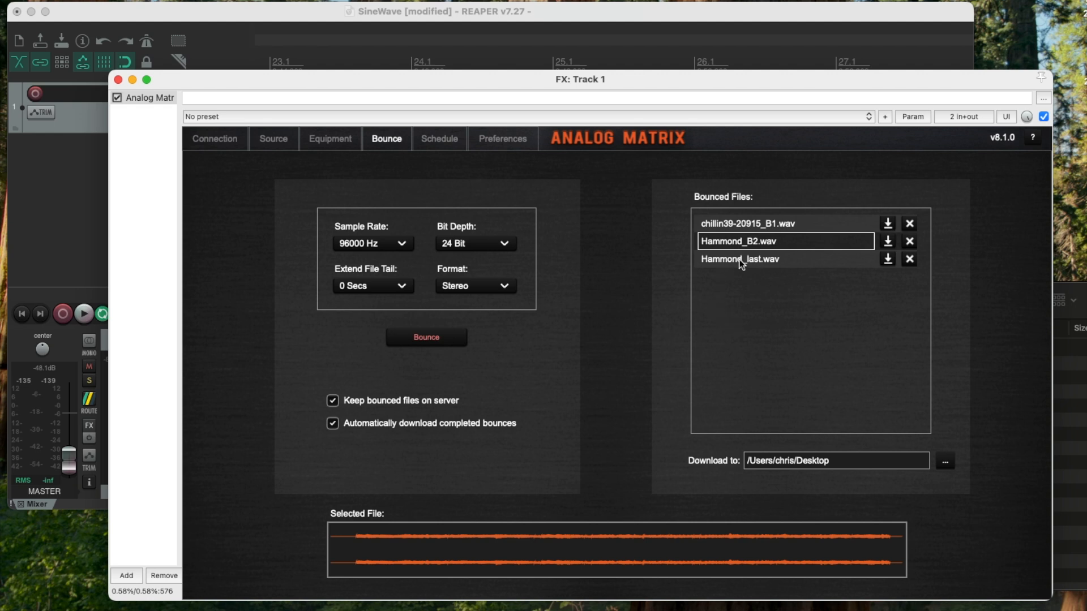
{"action": "left_click", "coordinate": [259, 145]}
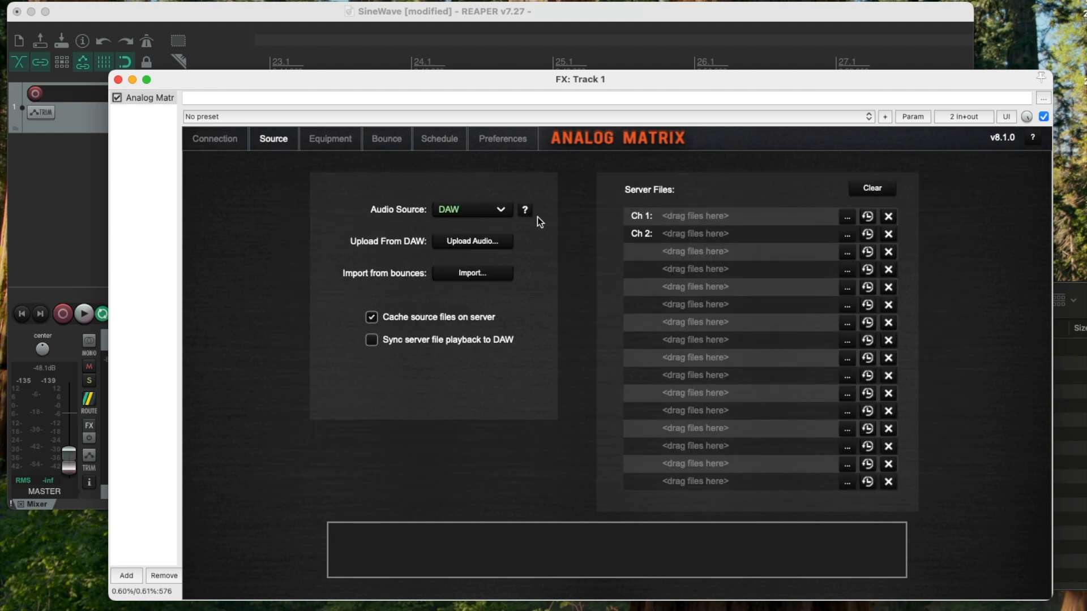
{"action": "left_click", "coordinate": [459, 137]}
{"action": "left_click", "coordinate": [373, 139]}
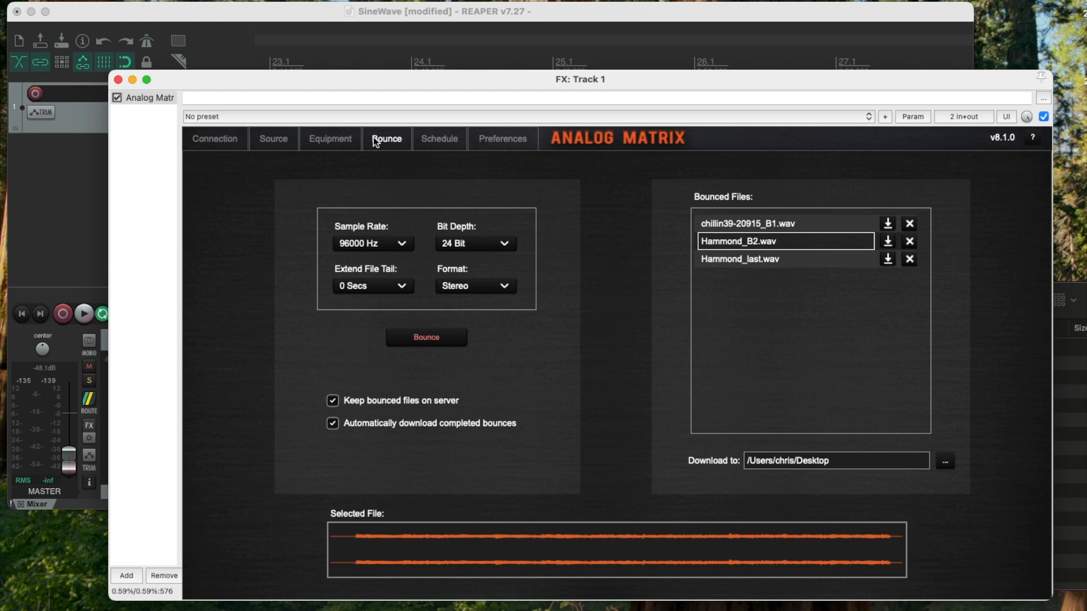